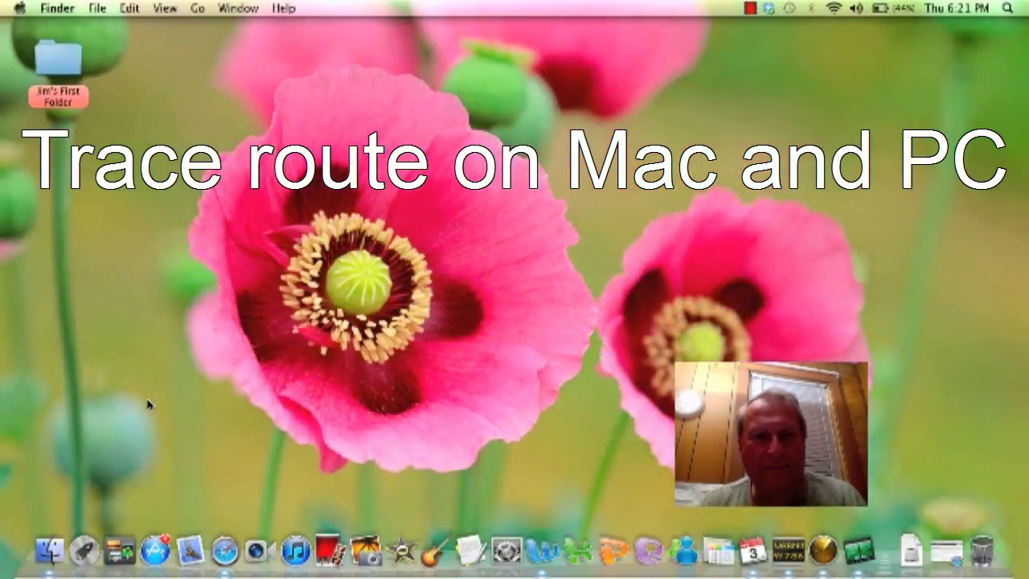
Open Applications > Utilities in Finder and launch Network Utility.
{"action": "left_click", "coordinate": [50, 548]}
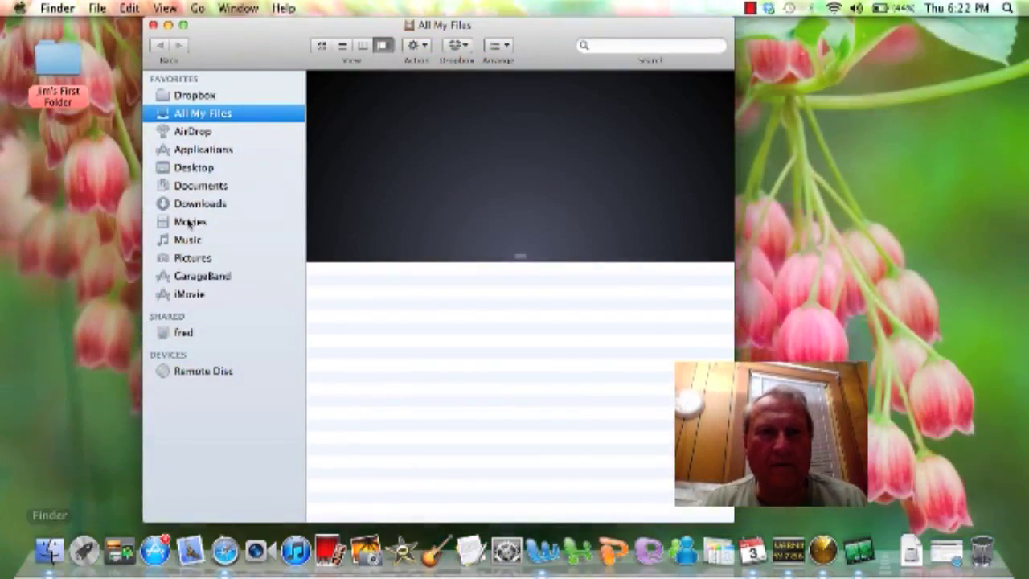
{"action": "left_click", "coordinate": [223, 152]}
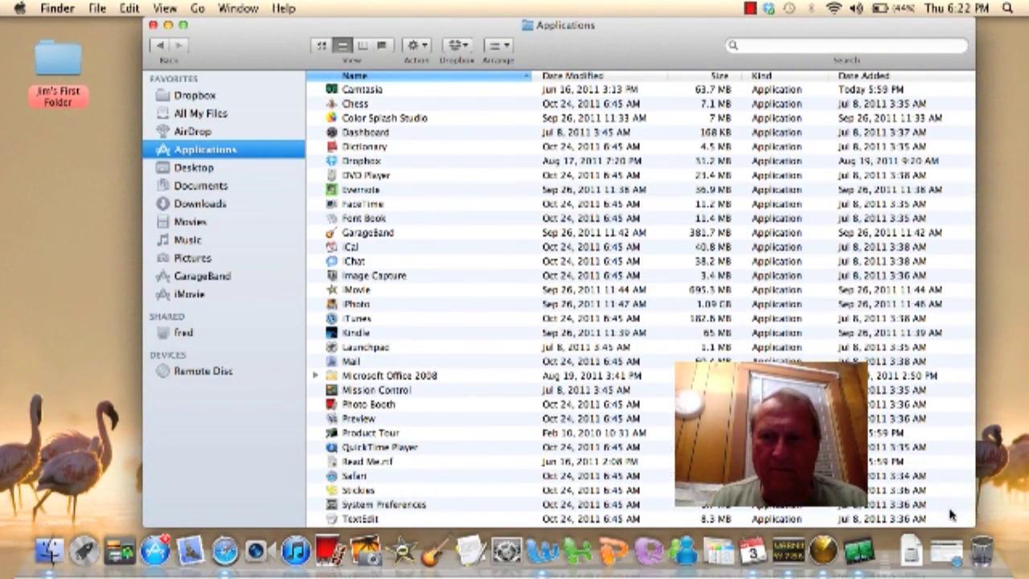
{"action": "key", "text": "Down"}
{"action": "key", "text": "Down"}
{"action": "key", "text": "Down"}
{"action": "key", "text": "Down"}
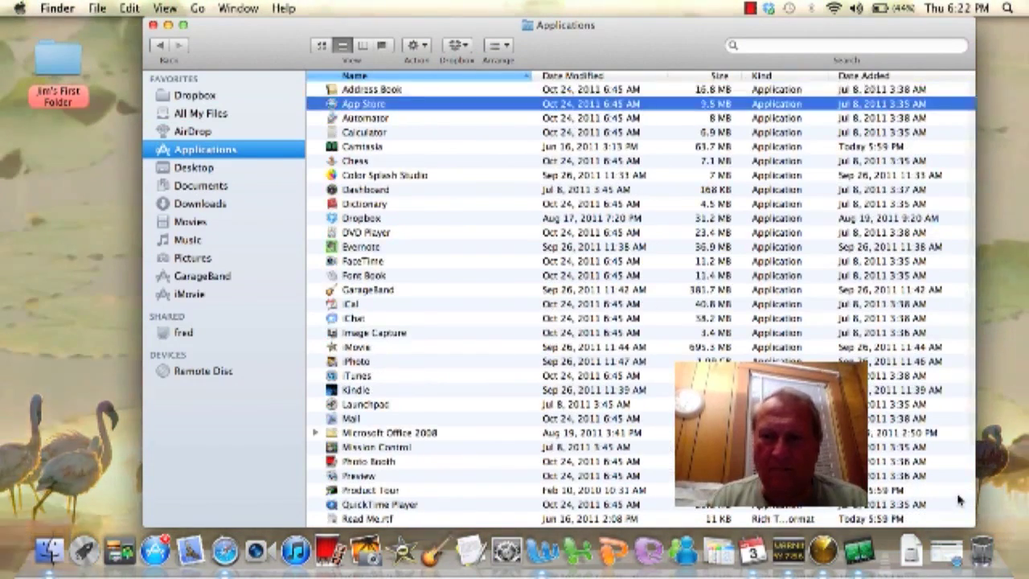
{"action": "key", "text": "Down"}
{"action": "key", "text": "Down"}
{"action": "key", "text": "Down"}
{"action": "key", "text": "Down"}
{"action": "key", "text": "Down"}
{"action": "key", "text": "Down"}
{"action": "key", "text": "Down"}
{"action": "key", "text": "Down"}
{"action": "key", "text": "Down"}
{"action": "key", "text": "Down"}
{"action": "key", "text": "Down"}
{"action": "key", "text": "Down"}
{"action": "key", "text": "Down"}
{"action": "key", "text": "Down"}
{"action": "key", "text": "Down"}
{"action": "key", "text": "Down"}
{"action": "key", "text": "Down"}
{"action": "key", "text": "Down"}
{"action": "key", "text": "Down"}
{"action": "key", "text": "Down"}
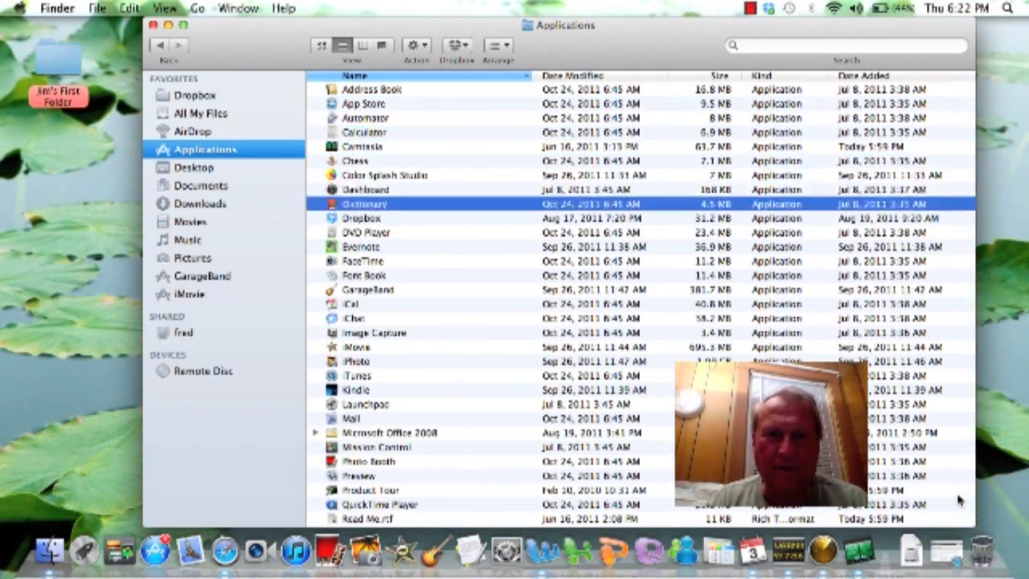
{"action": "key", "text": "Down"}
{"action": "key", "text": "Down"}
{"action": "key", "text": "Down"}
{"action": "key", "text": "Down"}
{"action": "key", "text": "Down"}
{"action": "key", "text": "Down"}
{"action": "key", "text": "Down"}
{"action": "key", "text": "Down"}
{"action": "key", "text": "Down"}
{"action": "key", "text": "Down"}
{"action": "key", "text": "Down"}
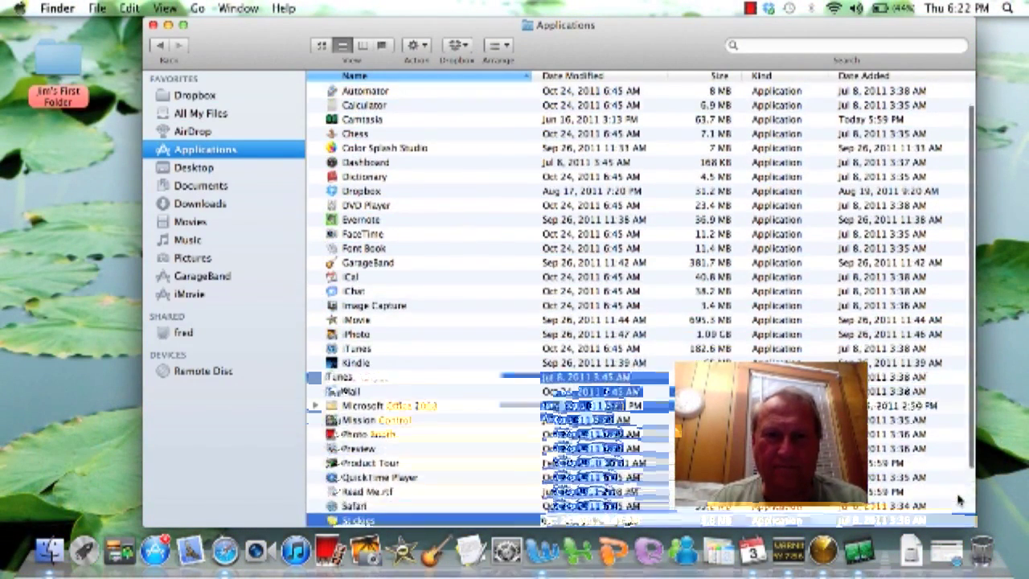
{"action": "key", "text": "Up"}
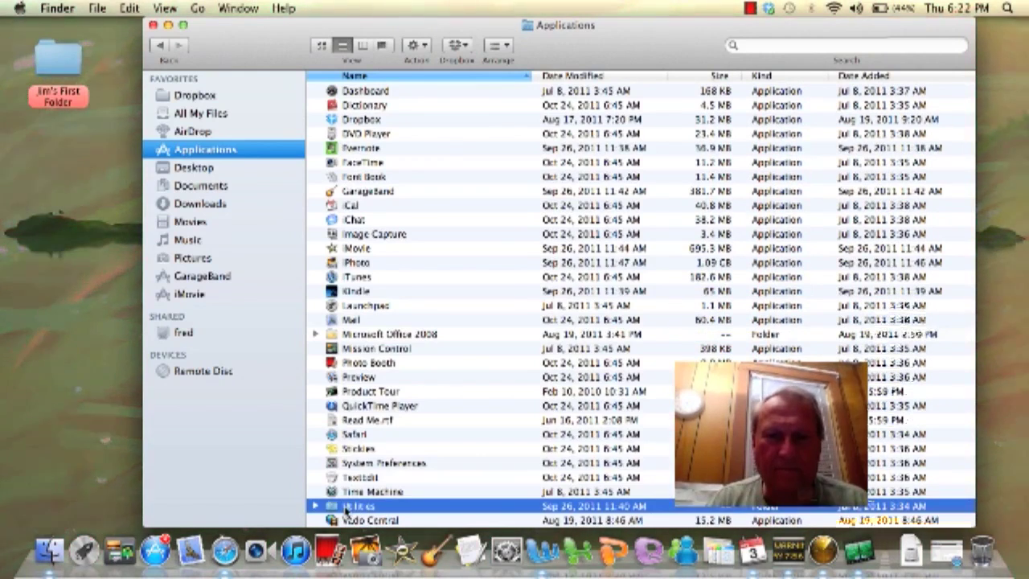
{"action": "double_click", "coordinate": [345, 507]}
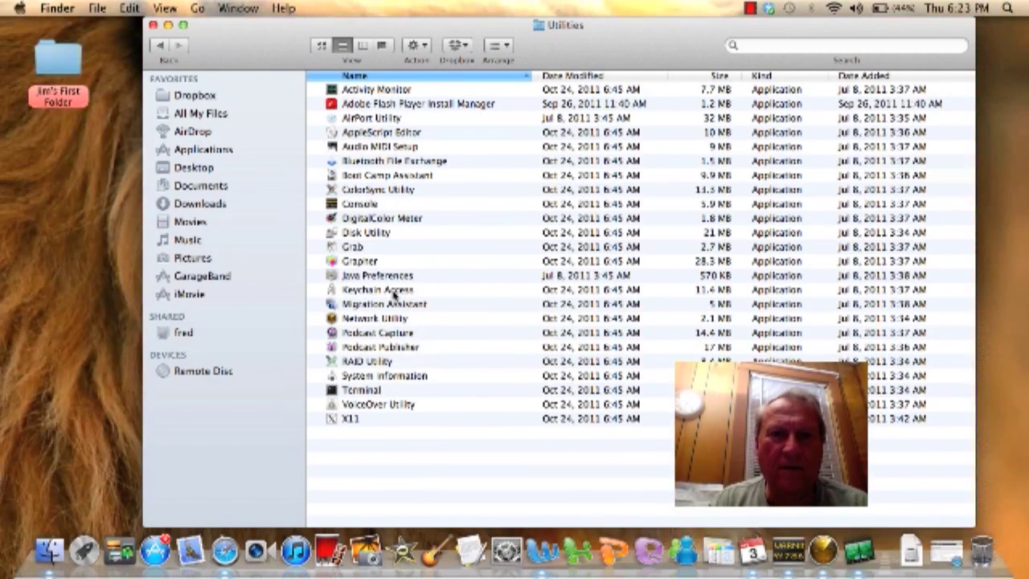
{"action": "double_click", "coordinate": [374, 320]}
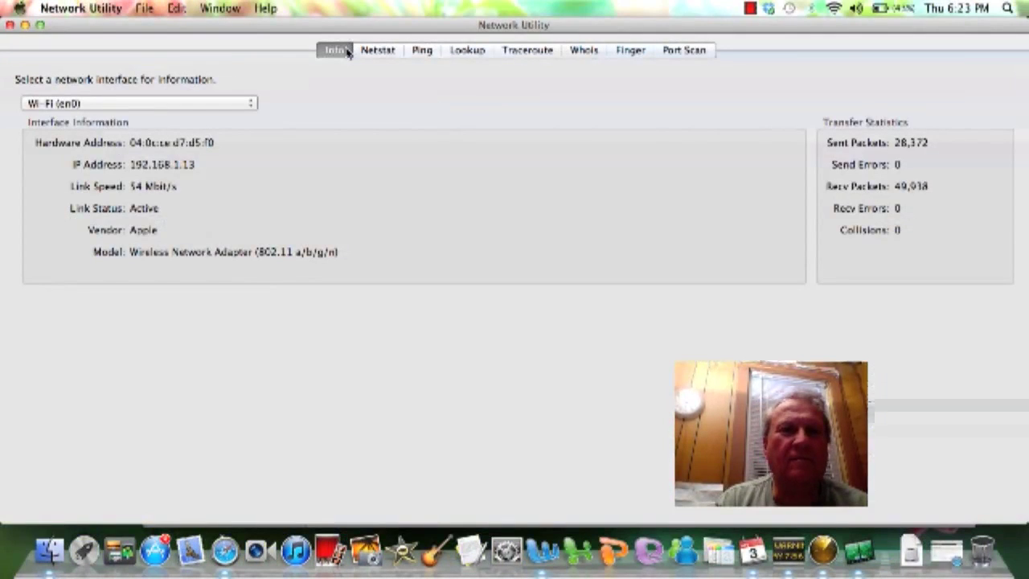
Switch Network Utility to Traceroute and enter depaul.edu as the address.
{"action": "left_click", "coordinate": [527, 50]}
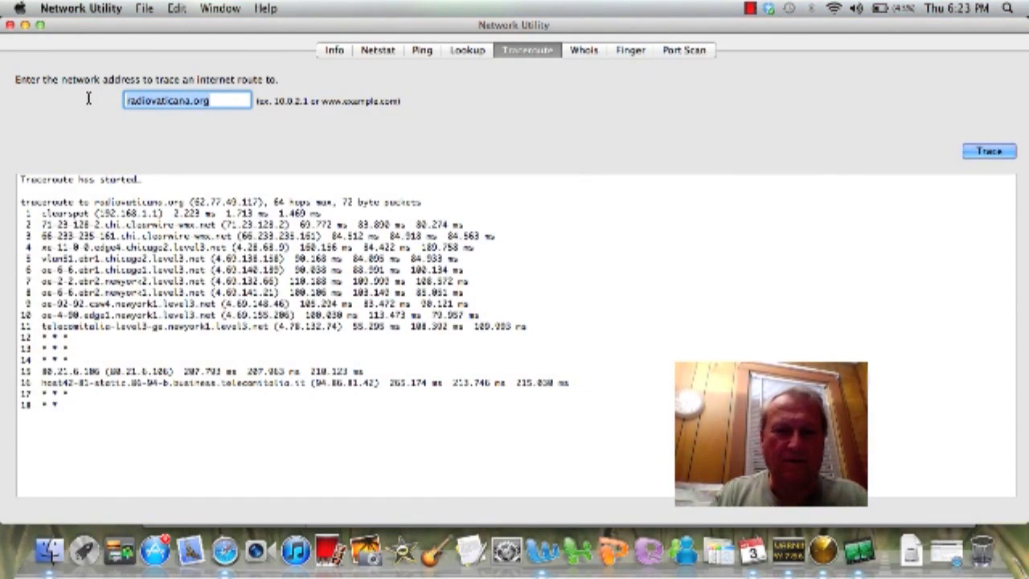
{"action": "type", "text": "depaul.edu"}
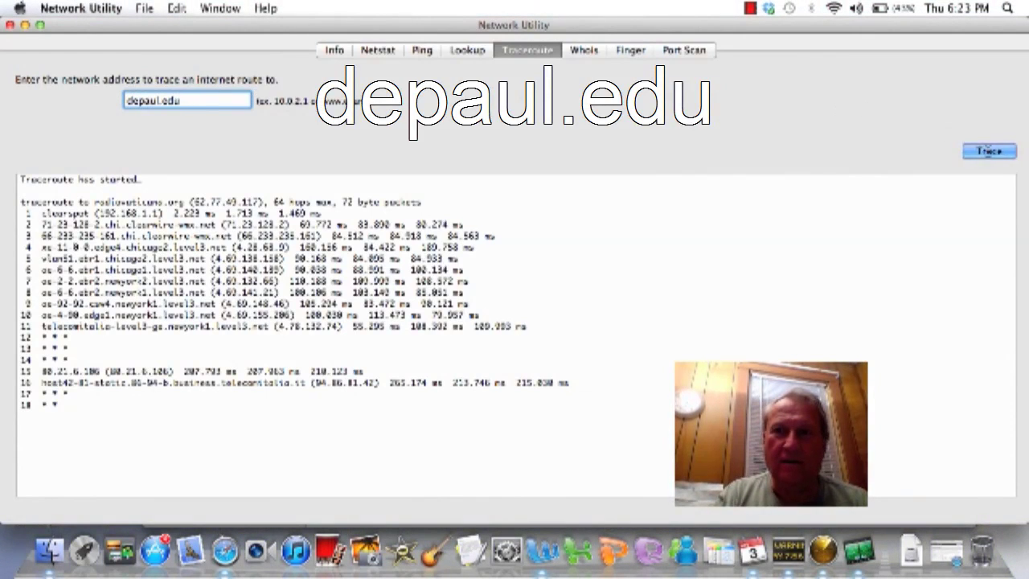
Trace depaul.edu to its 12-hop destination, then select the address text for replacement.
{"action": "left_click", "coordinate": [989, 152]}
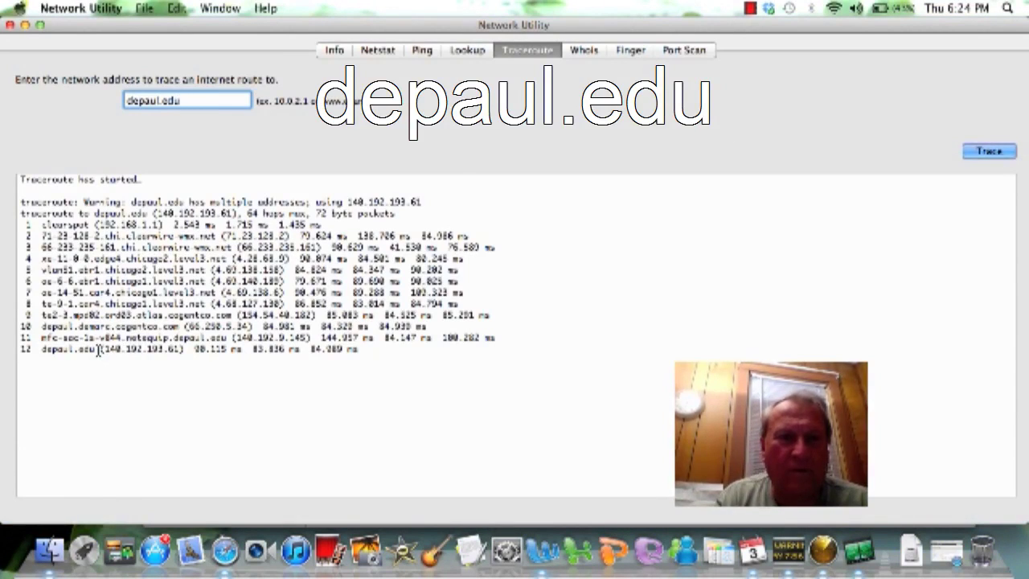
{"action": "left_click_drag", "start_coordinate": [98, 350], "coordinate": [42, 350]}
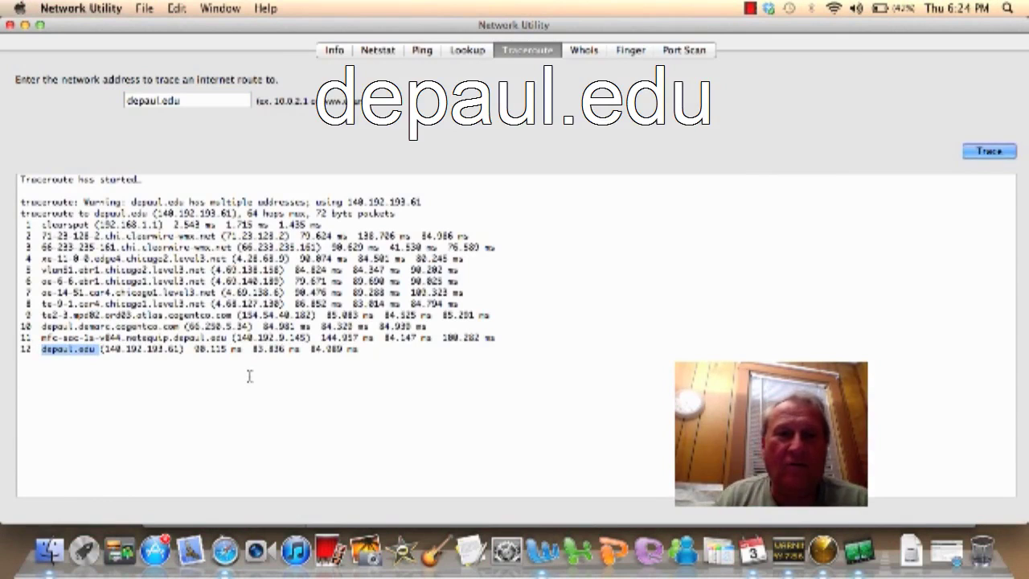
{"action": "left_click", "coordinate": [197, 102]}
{"action": "left_click_drag", "start_coordinate": [197, 102], "coordinate": [121, 103]}
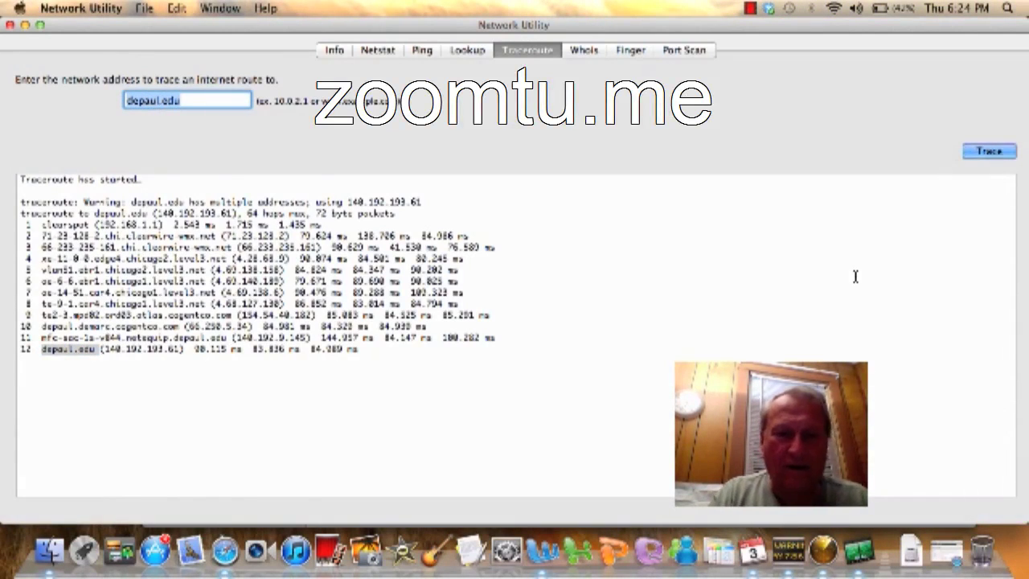
Enter zoomtu.me as the address and run the traceroute.
{"action": "type", "text": "zoomt"}
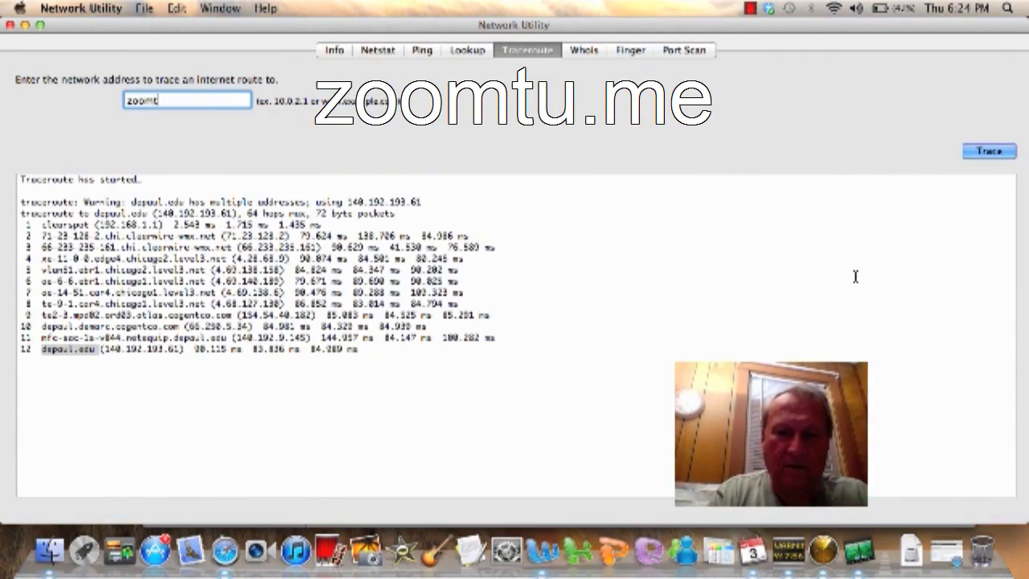
{"action": "type", "text": "u.me"}
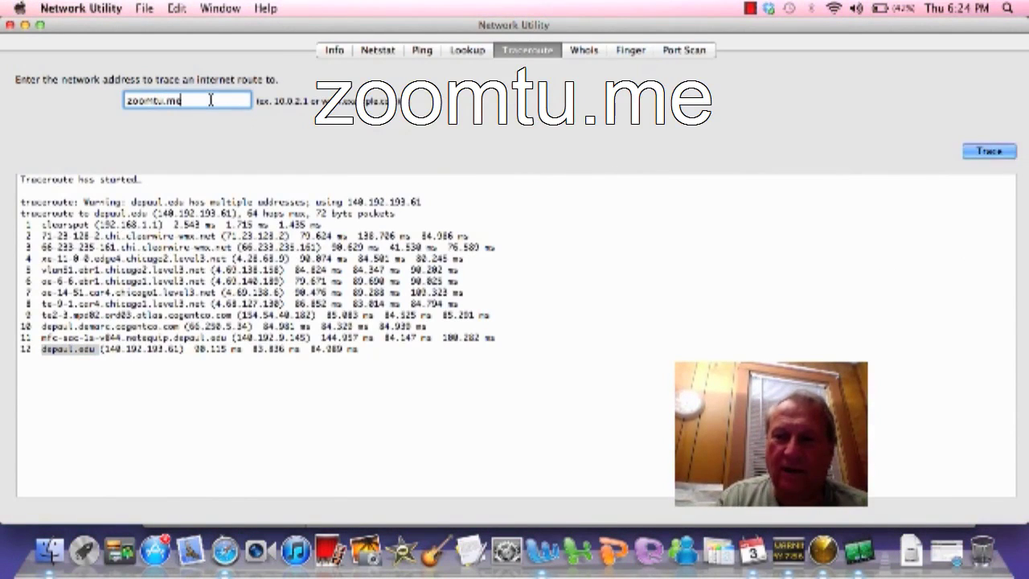
{"action": "key", "text": "Return"}
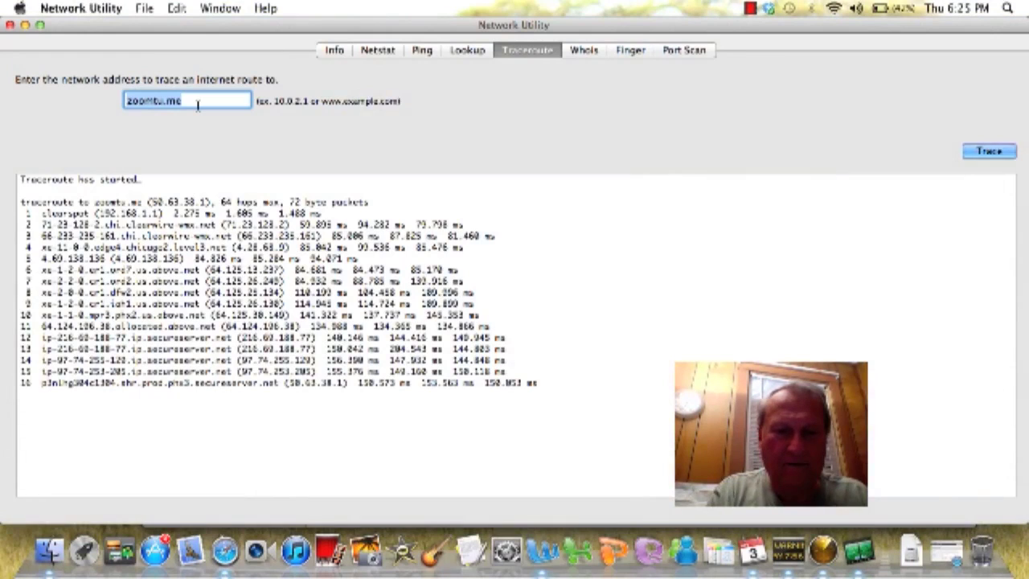
Trace radiovatacana.org, then correct the typo to radiovaticana.org and rerun the trace.
{"action": "type", "text": "radiova"}
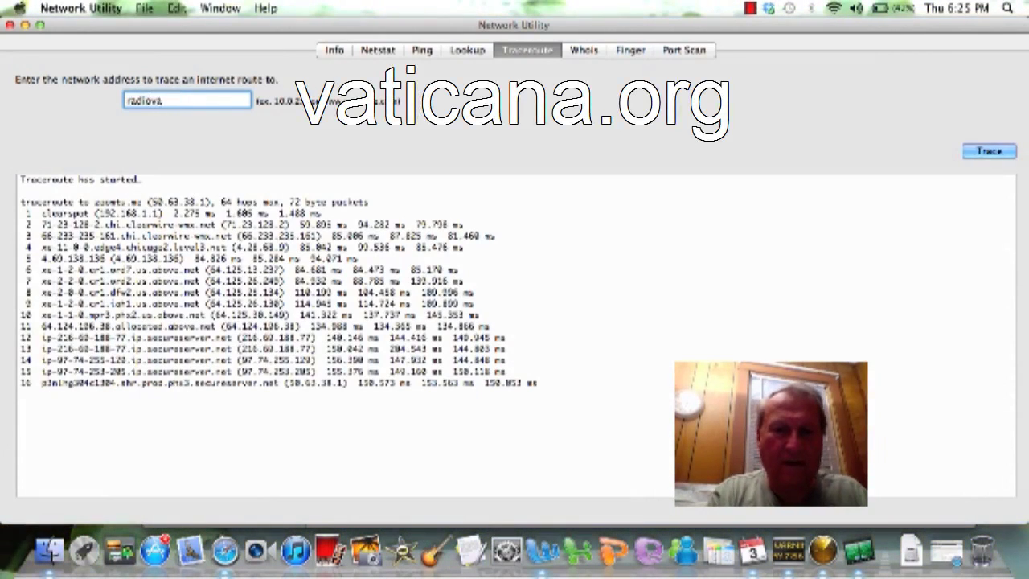
{"action": "type", "text": "taca"}
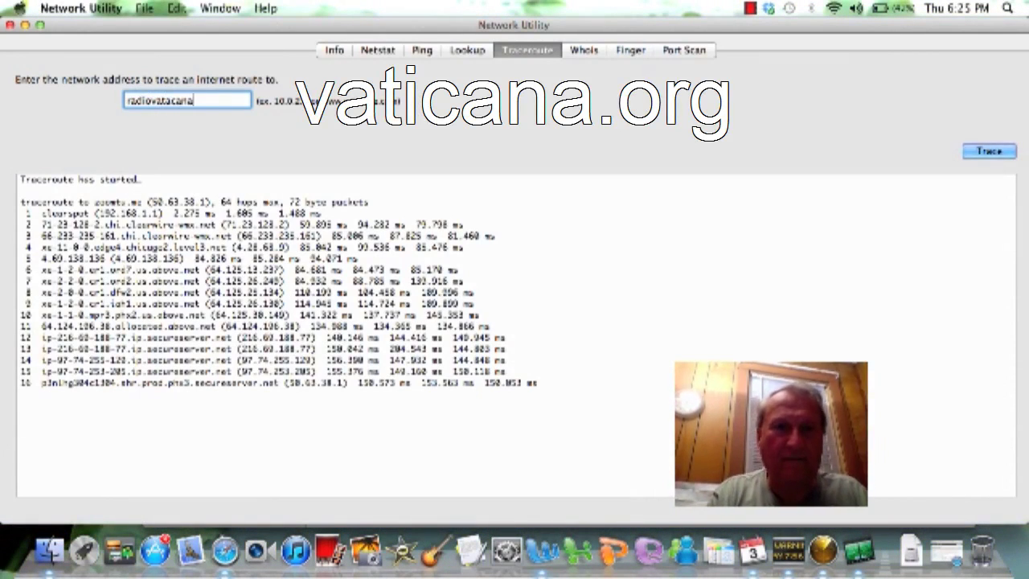
{"action": "type", "text": "na"}
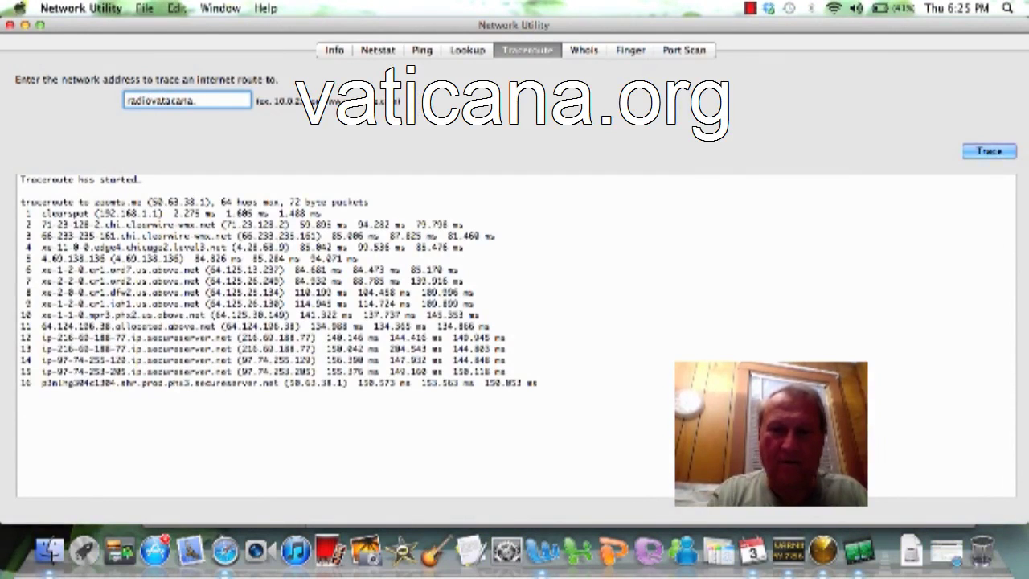
{"action": "type", "text": ".org"}
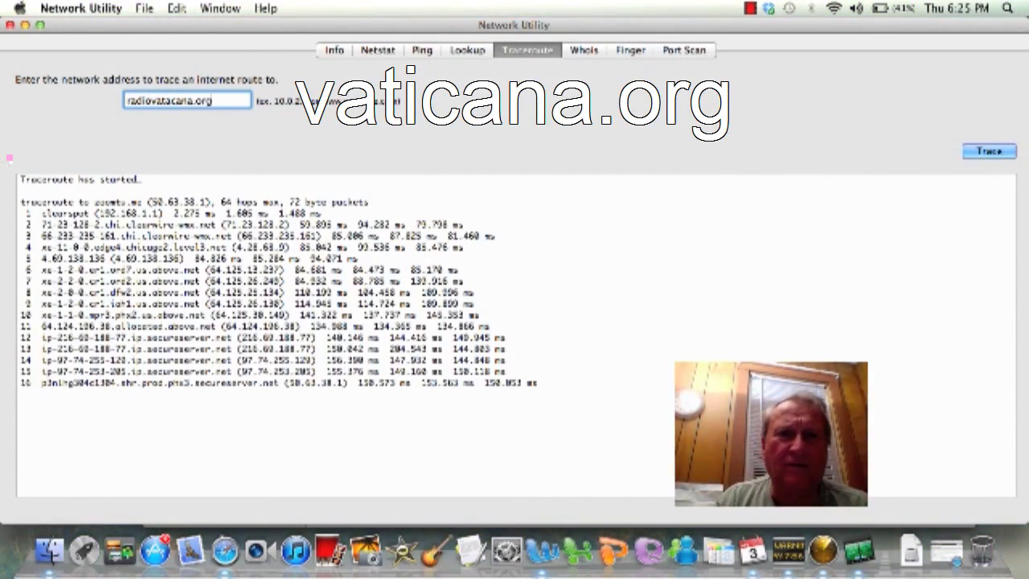
{"action": "key", "text": "Return"}
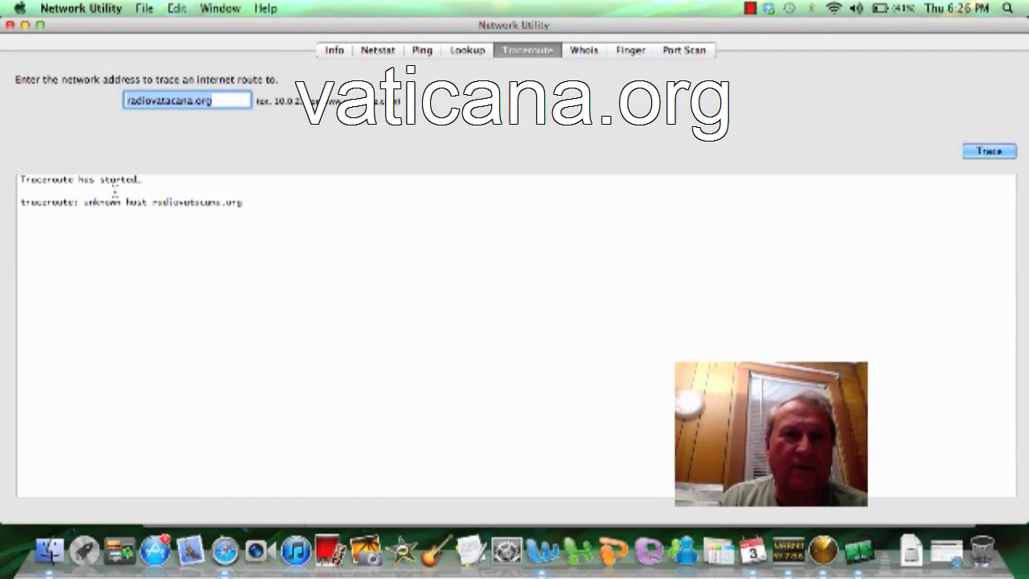
{"action": "left_click", "coordinate": [169, 101]}
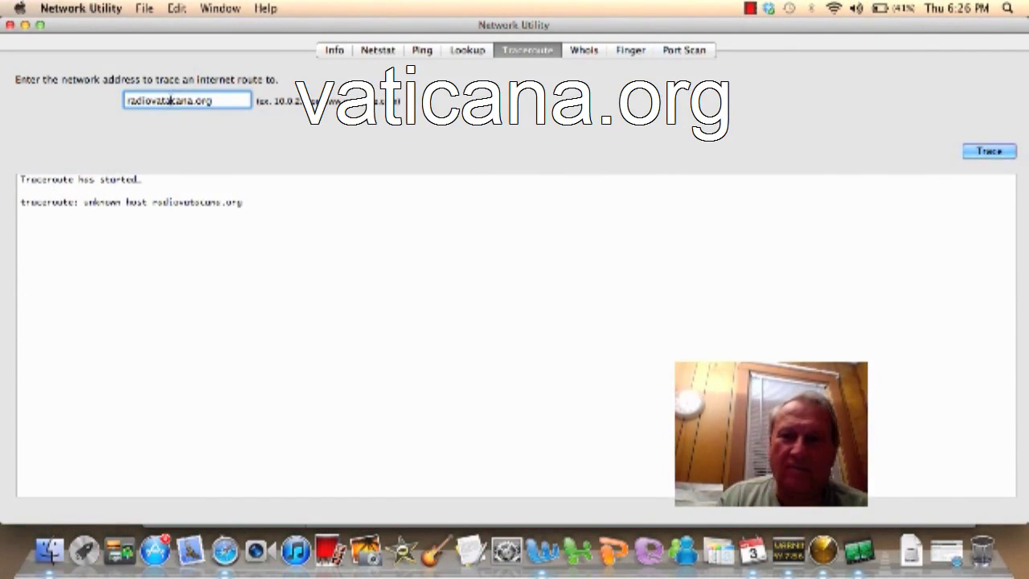
{"action": "key", "text": "BackSpace"}
{"action": "type", "text": "i"}
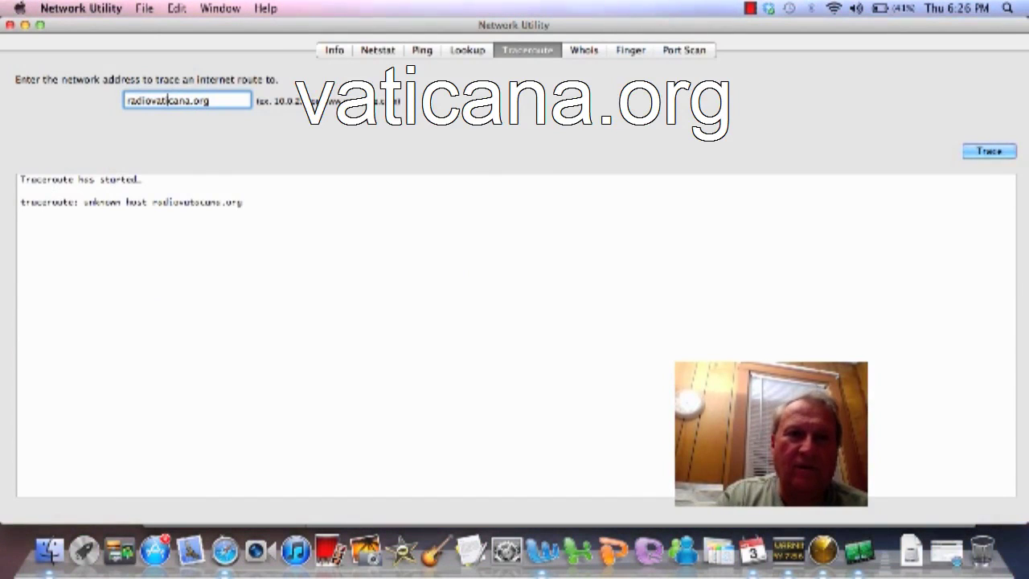
{"action": "key", "text": "Return"}
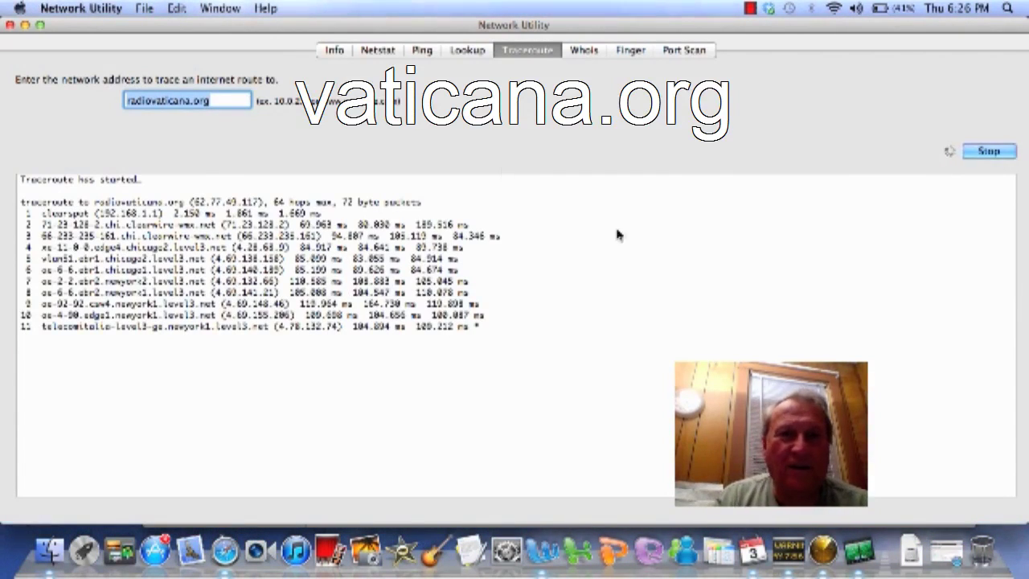
Stop the radiovaticana.org traceroute, restart it once, then stop it again.
{"action": "left_click", "coordinate": [483, 326]}
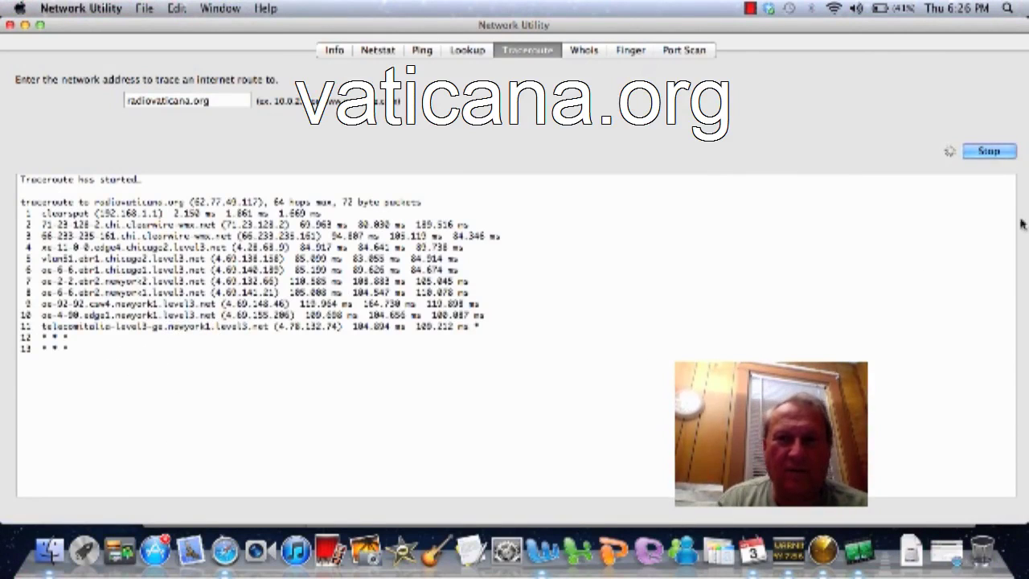
{"action": "left_click", "coordinate": [988, 153]}
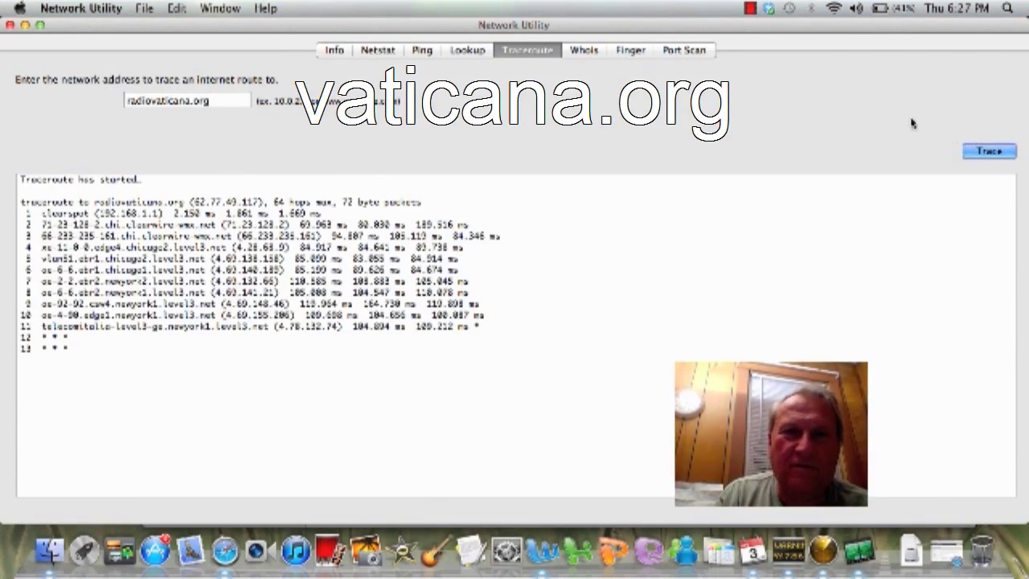
{"action": "left_click", "coordinate": [996, 152]}
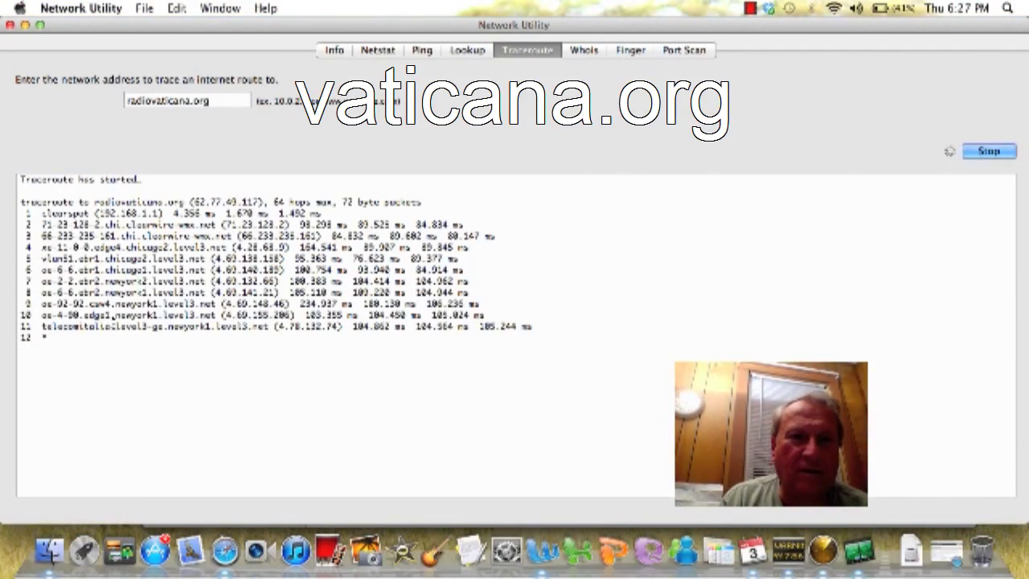
{"action": "left_click", "coordinate": [989, 152]}
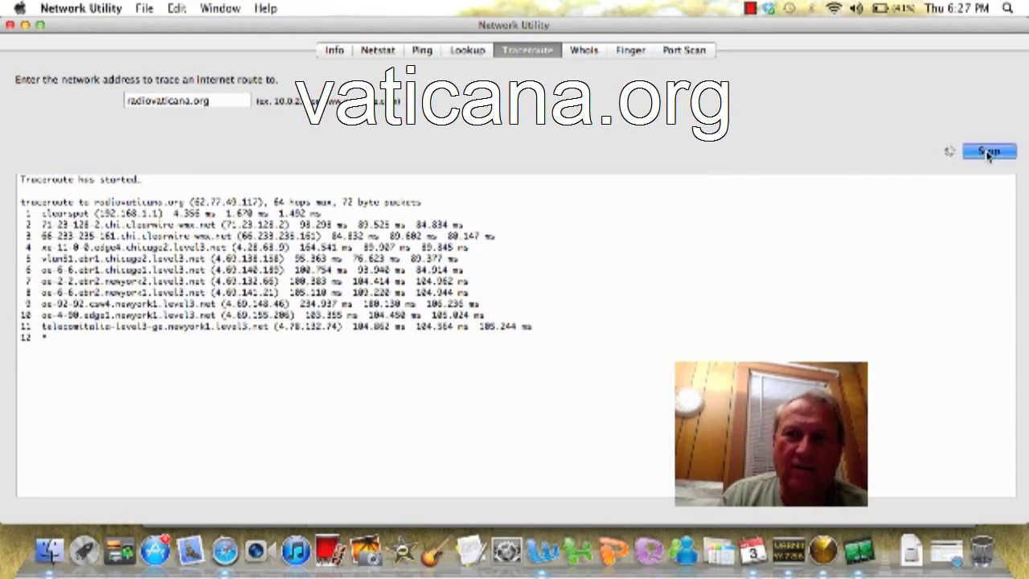
{"action": "left_click", "coordinate": [214, 99]}
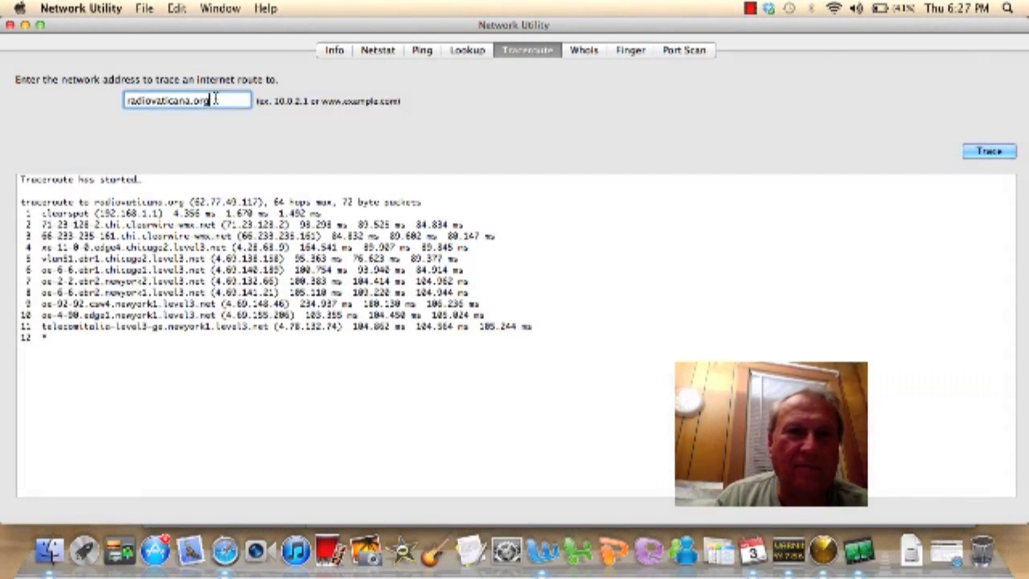
Replace the address with bbc.com, trace it, and highlight bbc.co.uk at hop 15.
{"action": "left_click_drag", "start_coordinate": [215, 99], "coordinate": [120, 99]}
{"action": "type", "text": "bb"}
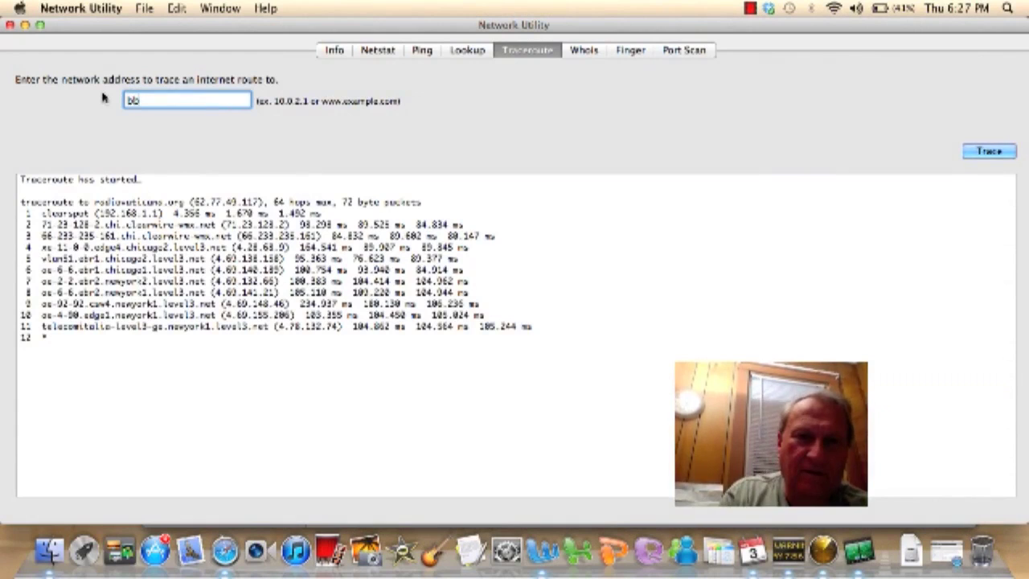
{"action": "type", "text": "c."}
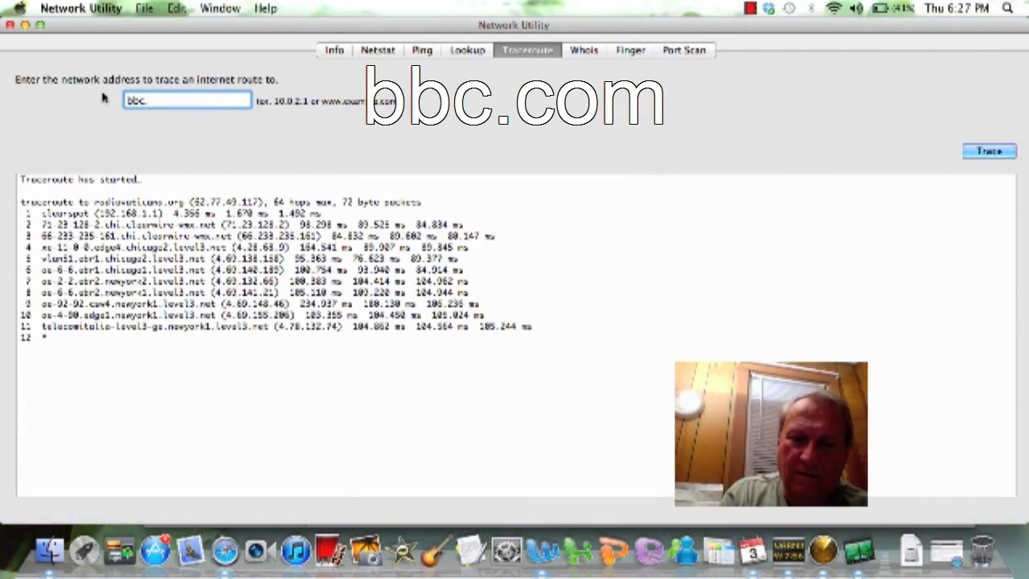
{"action": "type", "text": "com"}
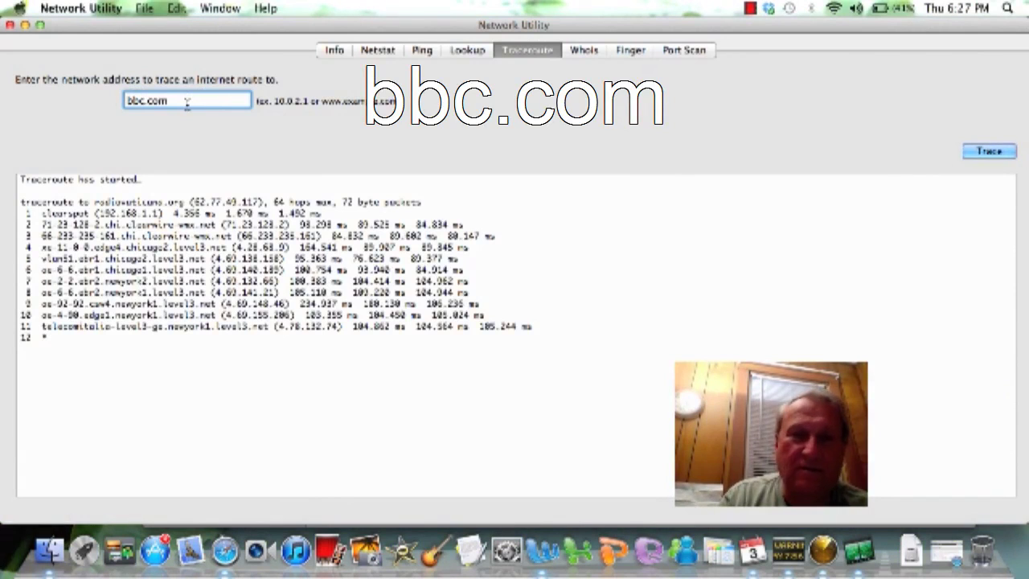
{"action": "key", "text": "Return"}
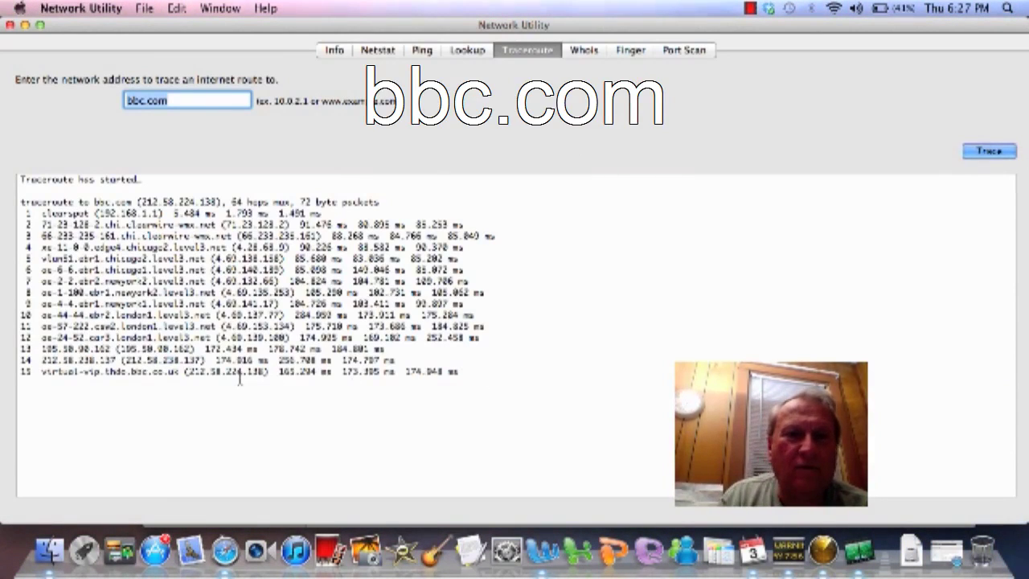
{"action": "left_click_drag", "start_coordinate": [181, 371], "coordinate": [131, 371]}
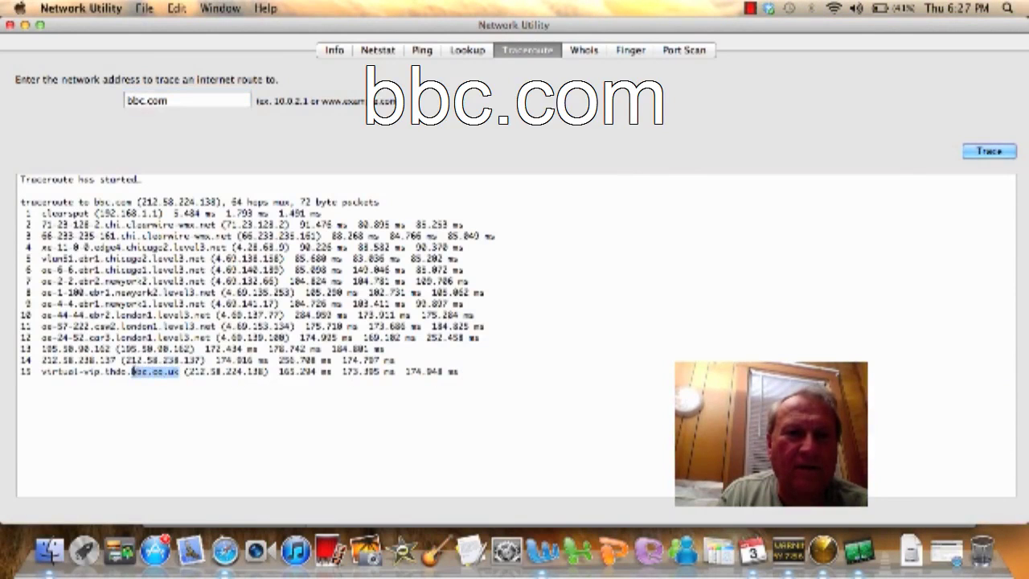
{"action": "left_click", "coordinate": [859, 338]}
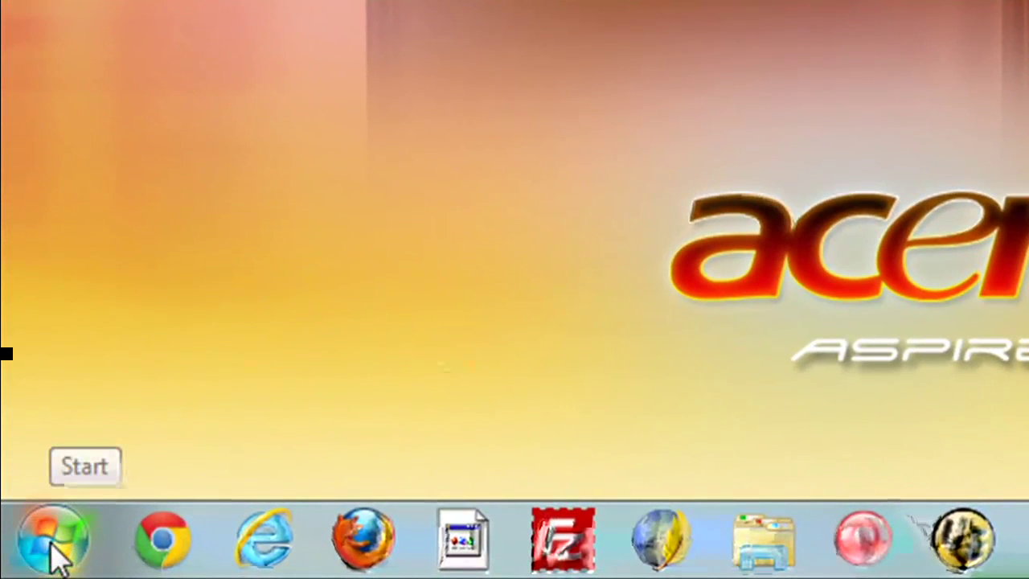
Launch Command Prompt by searching for cmd from the Start menu.
{"action": "left_click", "coordinate": [53, 544]}
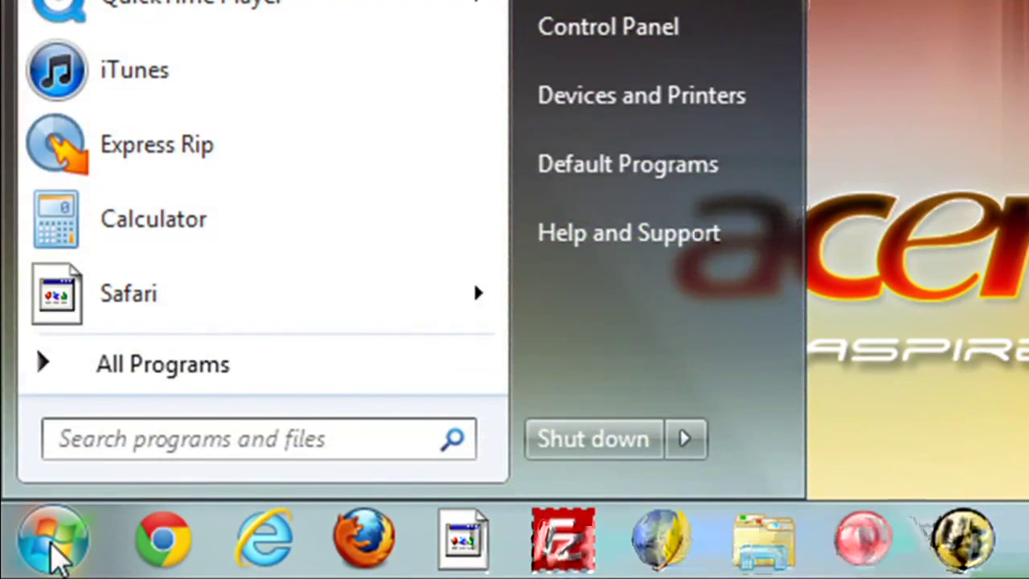
{"action": "left_click", "coordinate": [183, 438]}
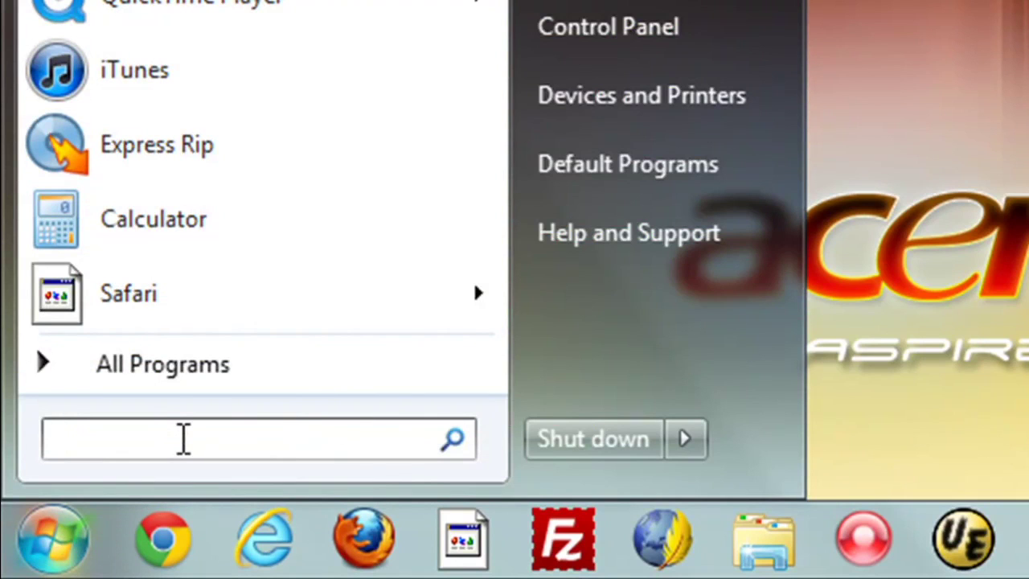
{"action": "type", "text": "cmd"}
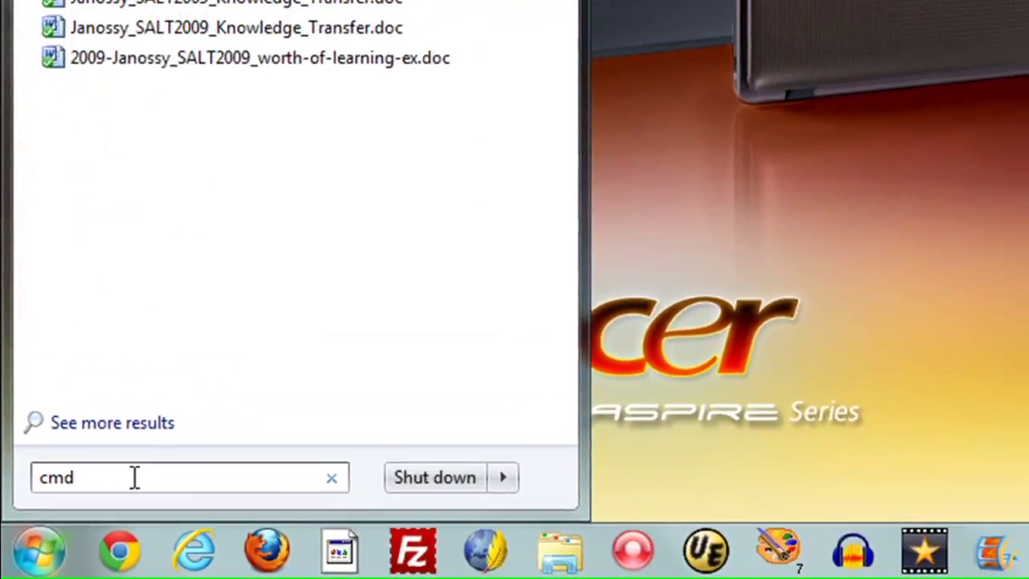
{"action": "key", "text": "Return"}
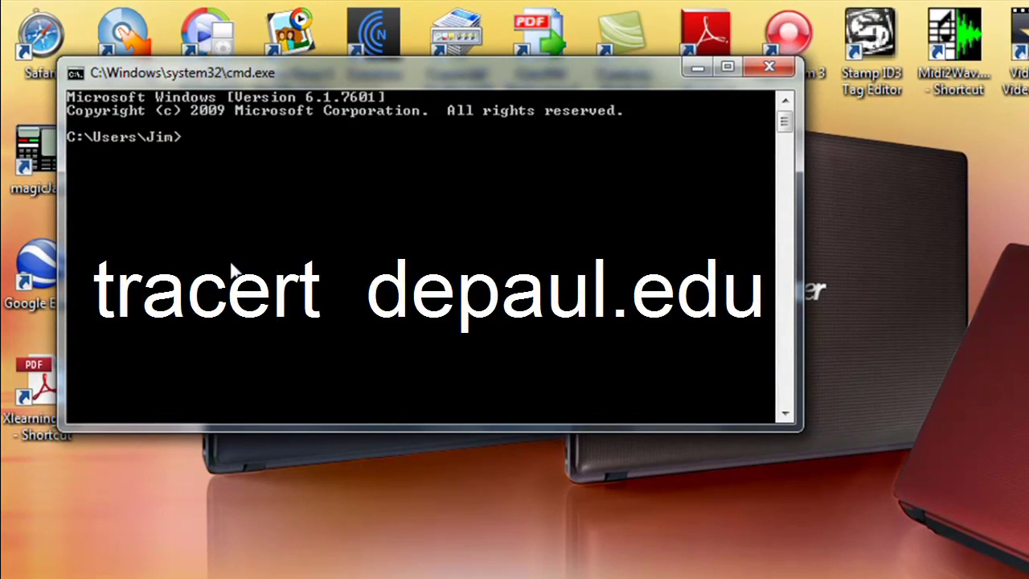
Run tracert depaul.edu, then maximize the console and scroll up through the 14 hops.
{"action": "type", "text": "tracert depaul"}
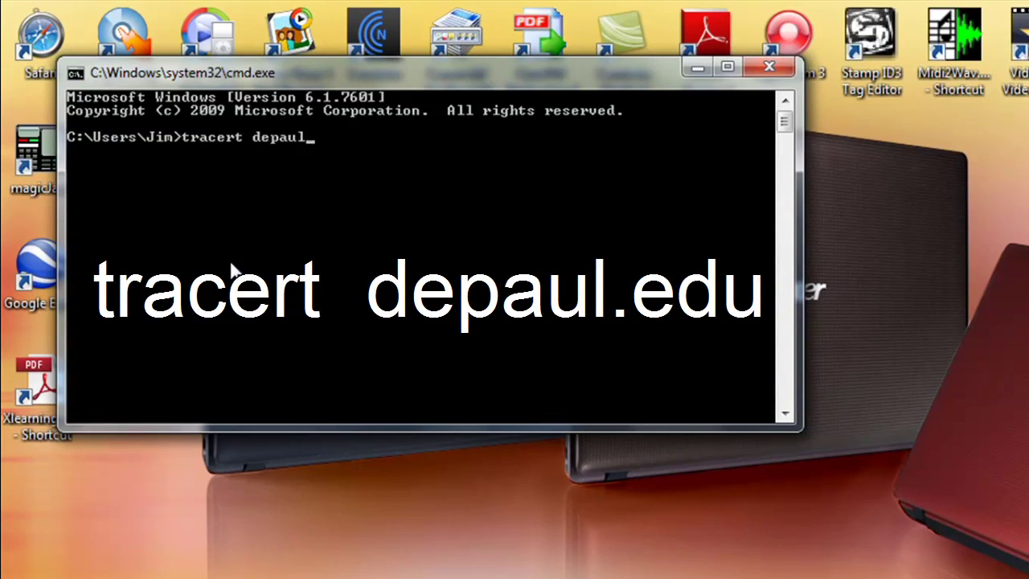
{"action": "type", "text": ".edu"}
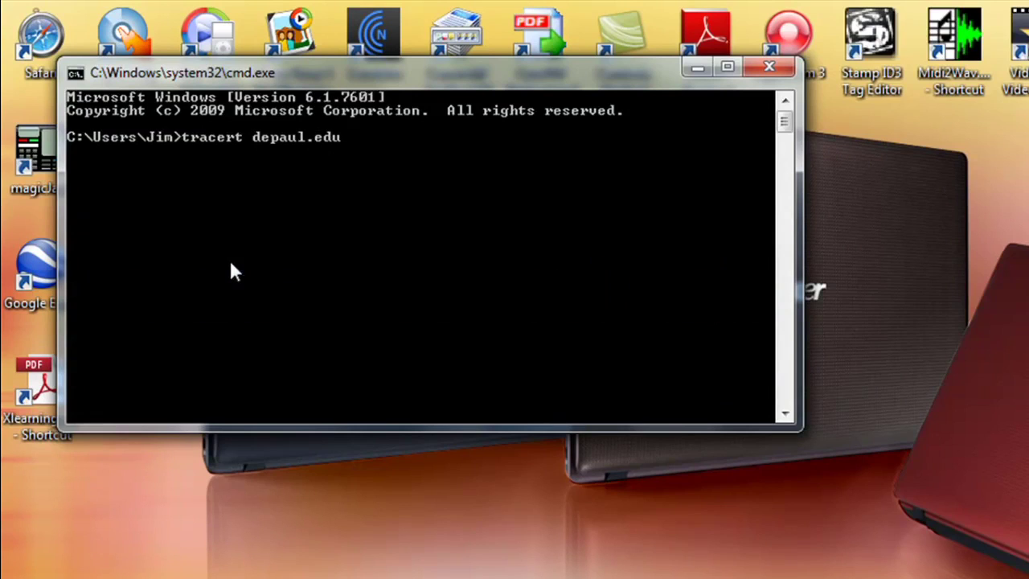
{"action": "key", "text": "Return"}
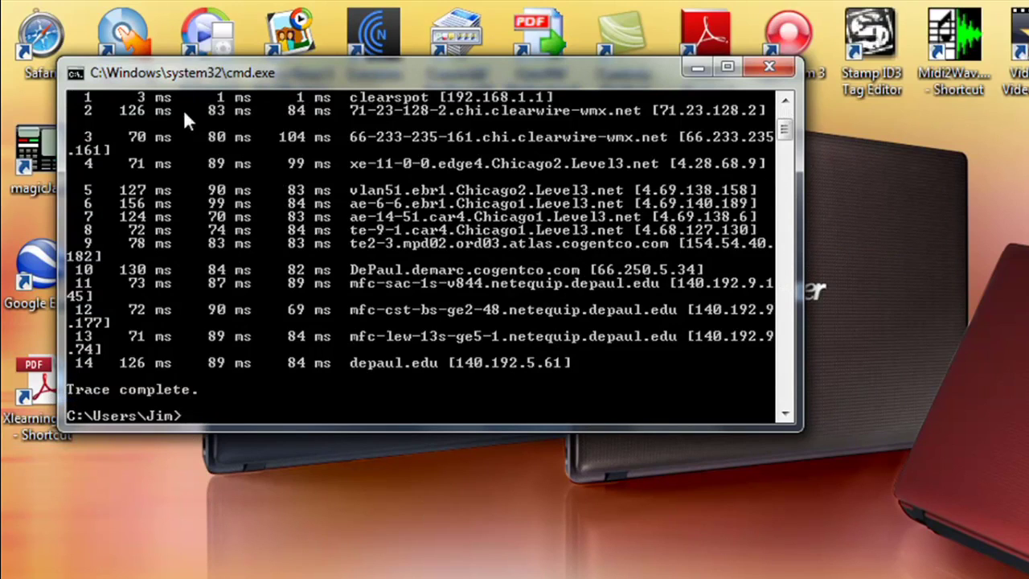
{"action": "left_click", "coordinate": [737, 72]}
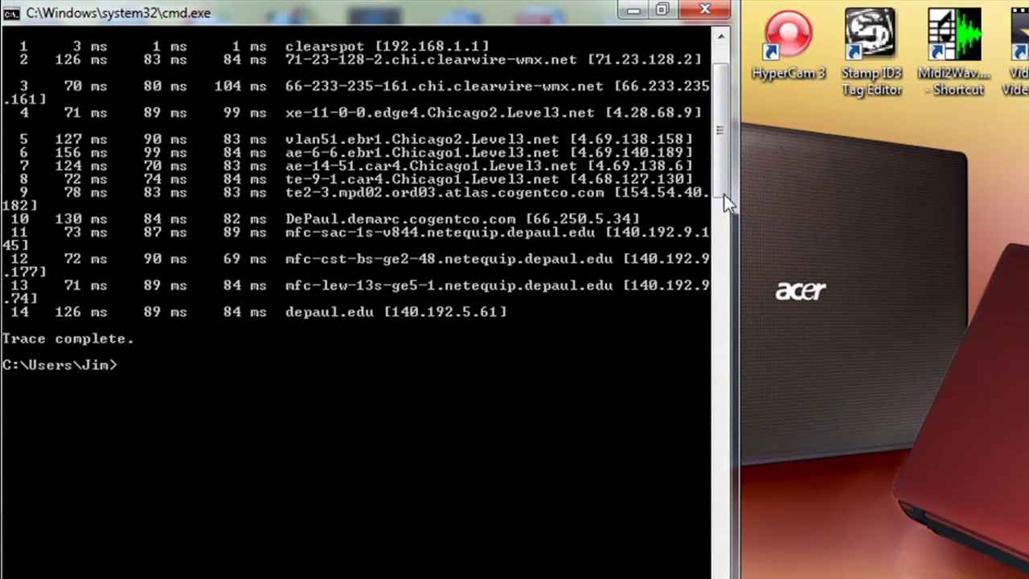
{"action": "left_click_drag", "start_coordinate": [724, 195], "coordinate": [732, 126]}
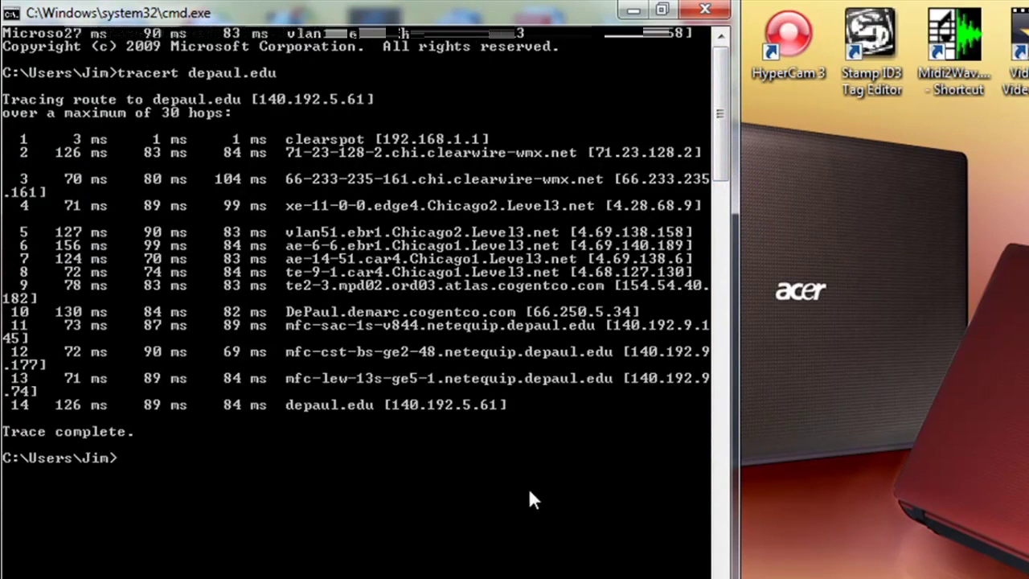
Run tracert to radiovaticana.org and cancel it with Ctrl+C once hops time out.
{"action": "type", "text": "trace"}
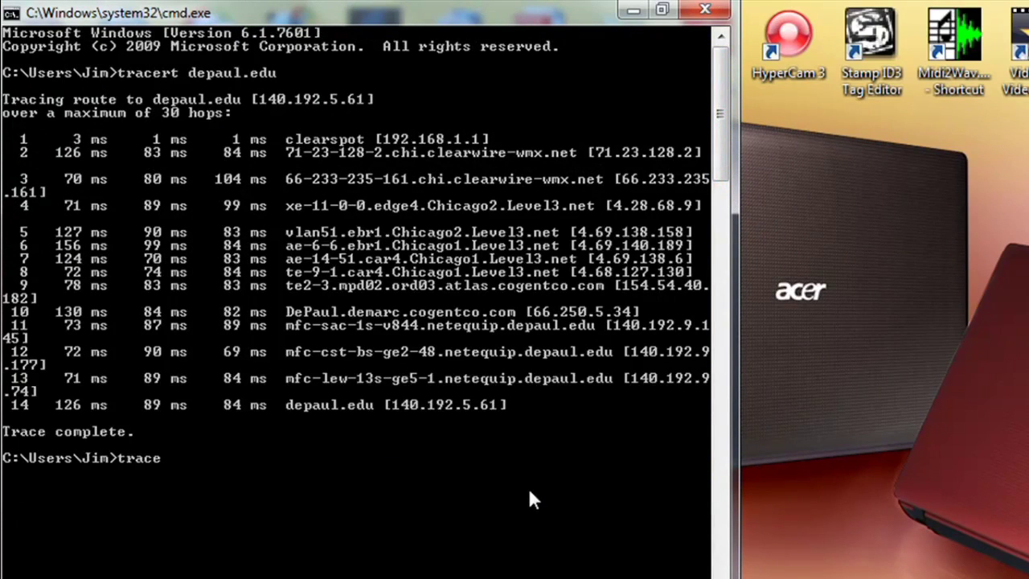
{"action": "type", "text": "rt"}
{"action": "type", "text": " v"}
{"action": "type", "text": "radiovat"}
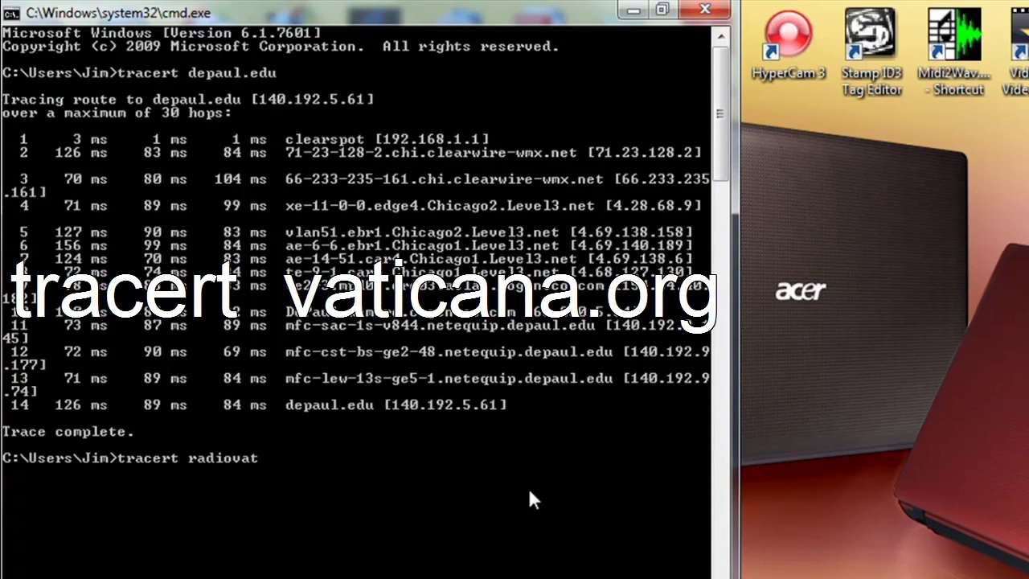
{"action": "type", "text": "icana.org"}
{"action": "key", "text": "Return"}
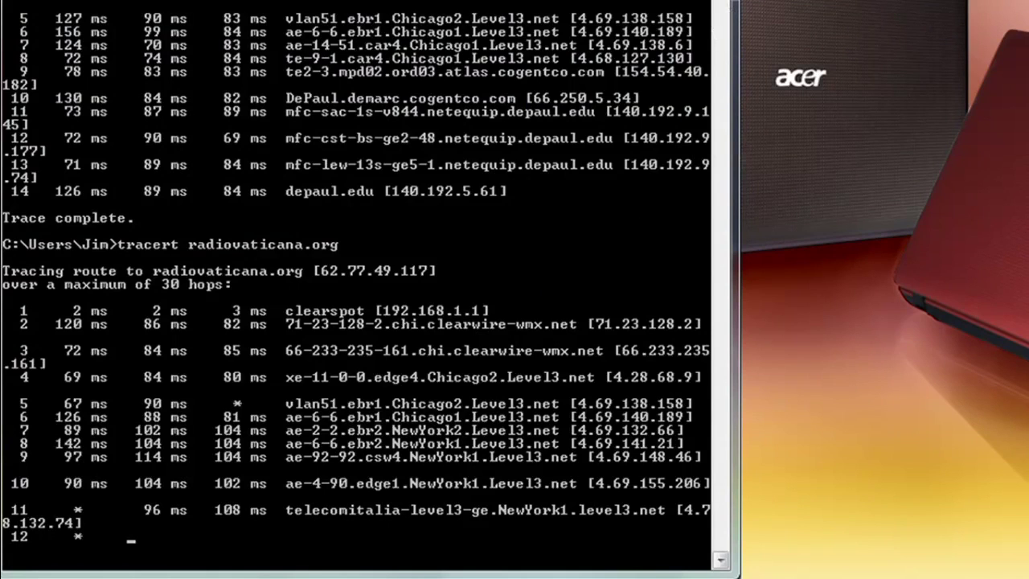
{"action": "scroll", "coordinate": [525, 275], "scroll_direction": "down", "scroll_amount": 5}
{"action": "scroll", "coordinate": [362, 281], "scroll_direction": "down", "scroll_amount": 4}
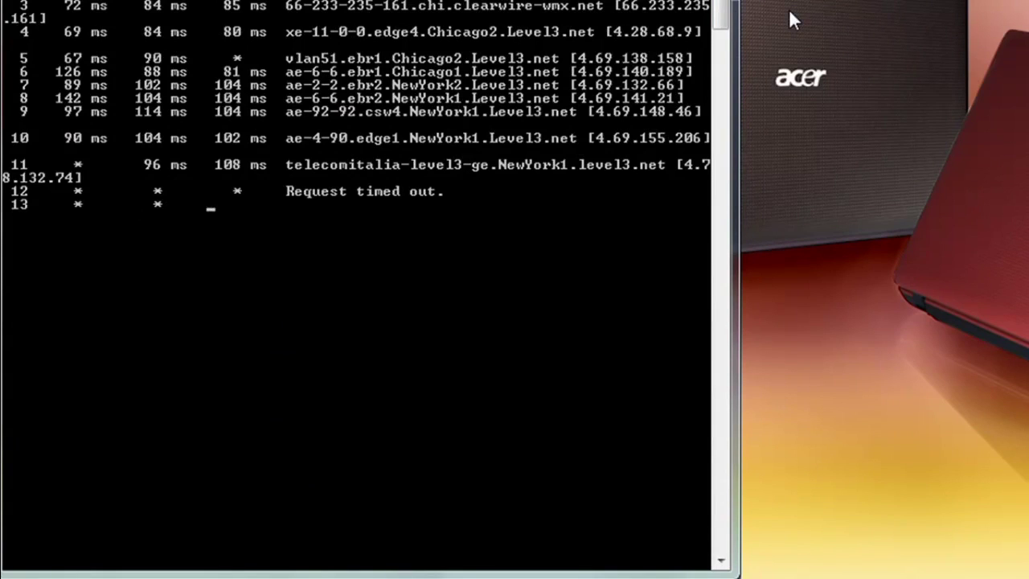
{"action": "key", "text": "ctrl+c"}
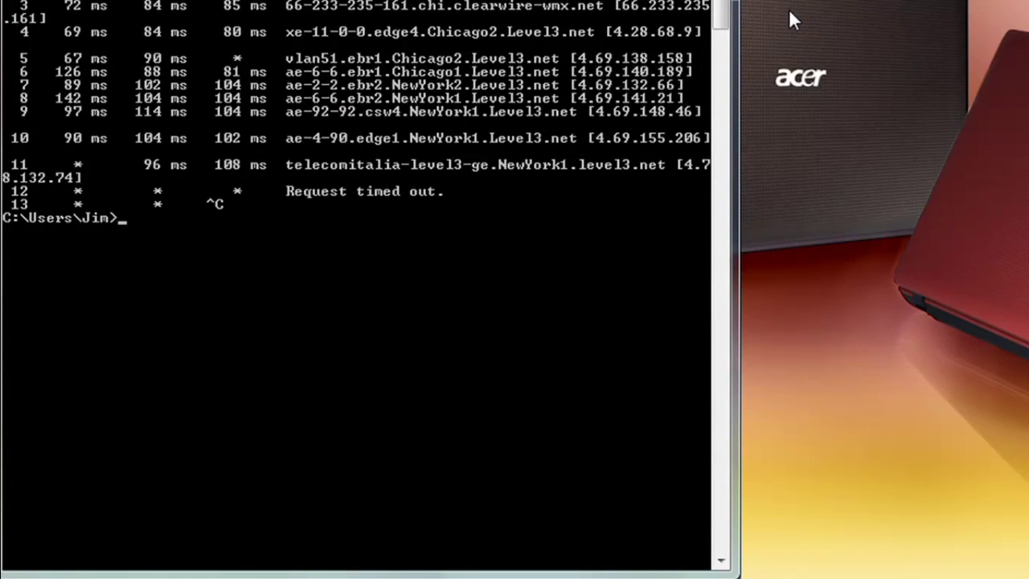
Run tracert bbc.com in Command Prompt, reaching virtual-vip.thdo.bbc.co.uk in 15 hops.
{"action": "type", "text": "tracert bbc.com"}
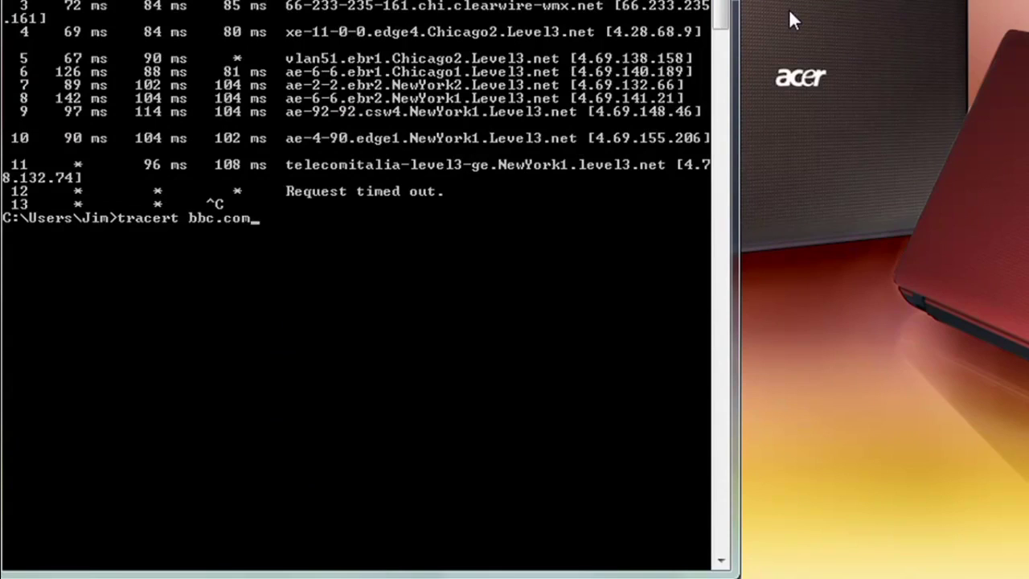
{"action": "key", "text": "Return"}
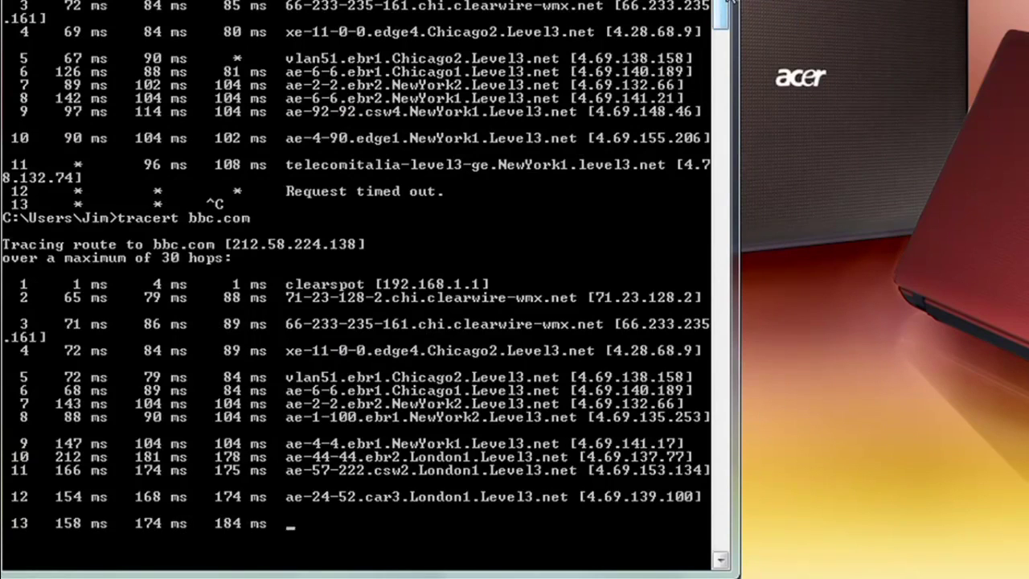
{"action": "left_click_drag", "start_coordinate": [720, 16], "coordinate": [830, 28]}
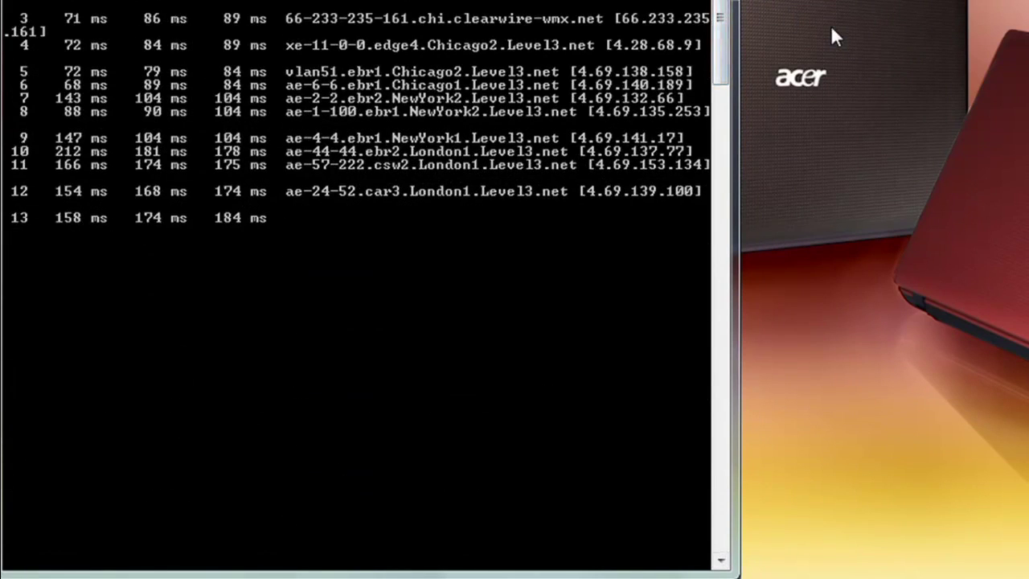